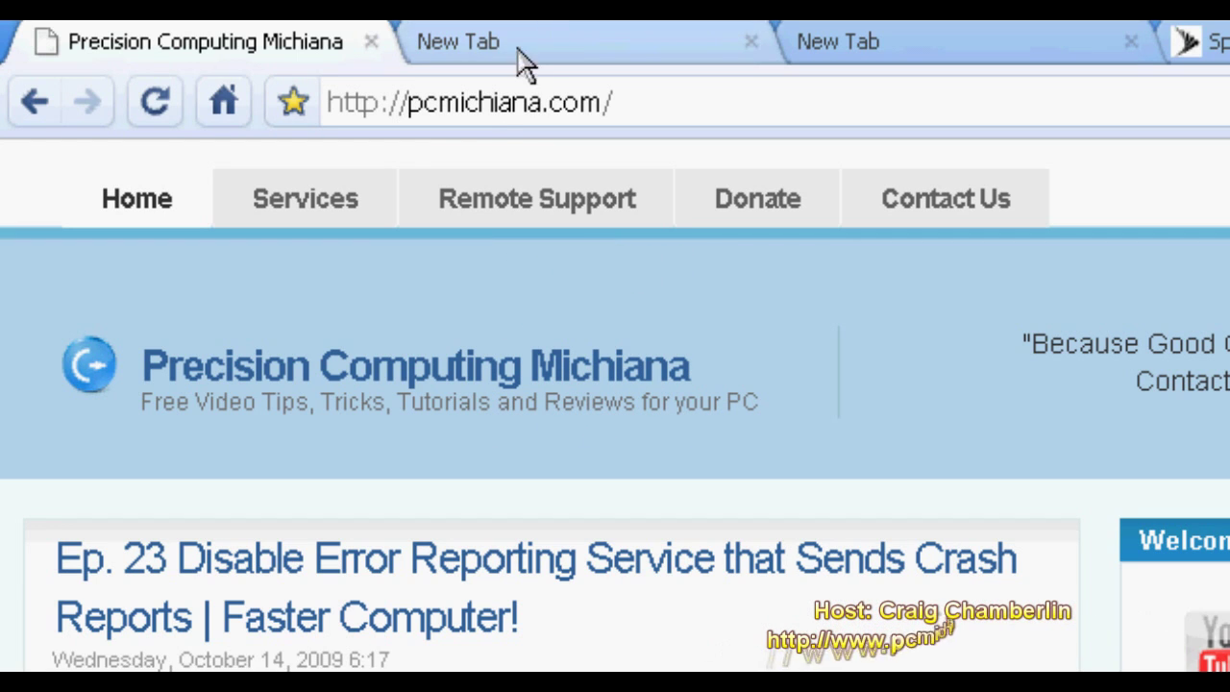
Select the pcmichiana.com address and scroll the sidebar toward the Free Antivirus Software list.
click(492, 118)
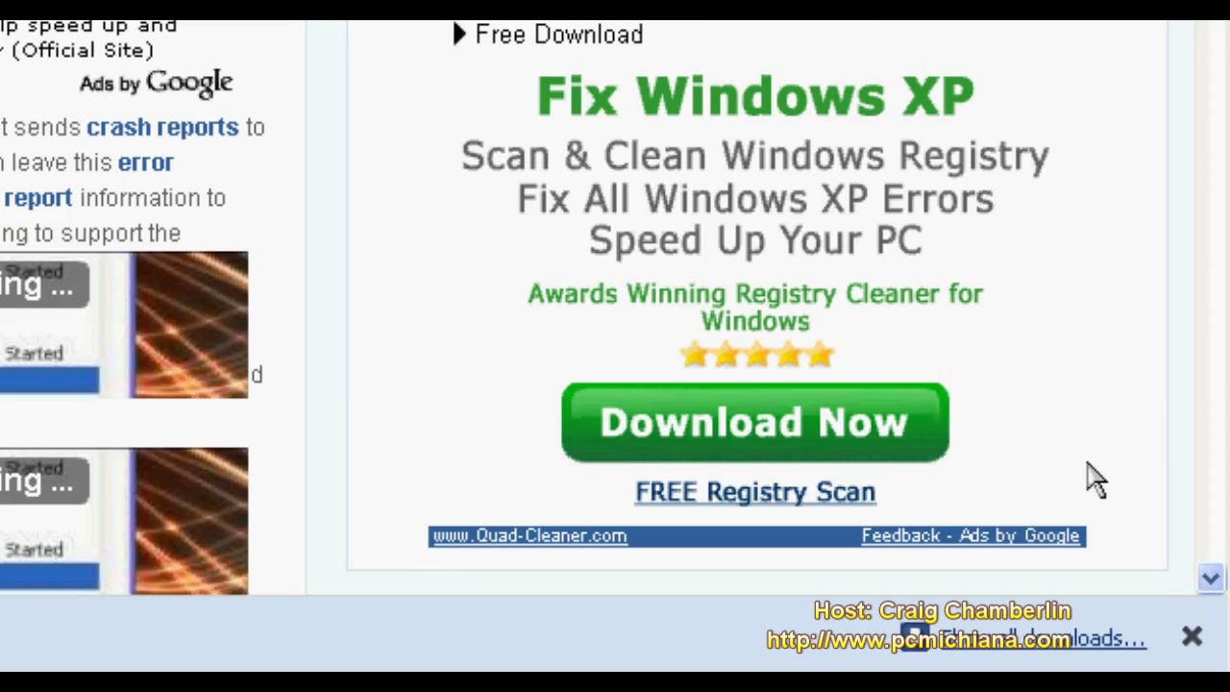
scroll(1121, 561, down, 6)
scroll(1010, 264, down, 8)
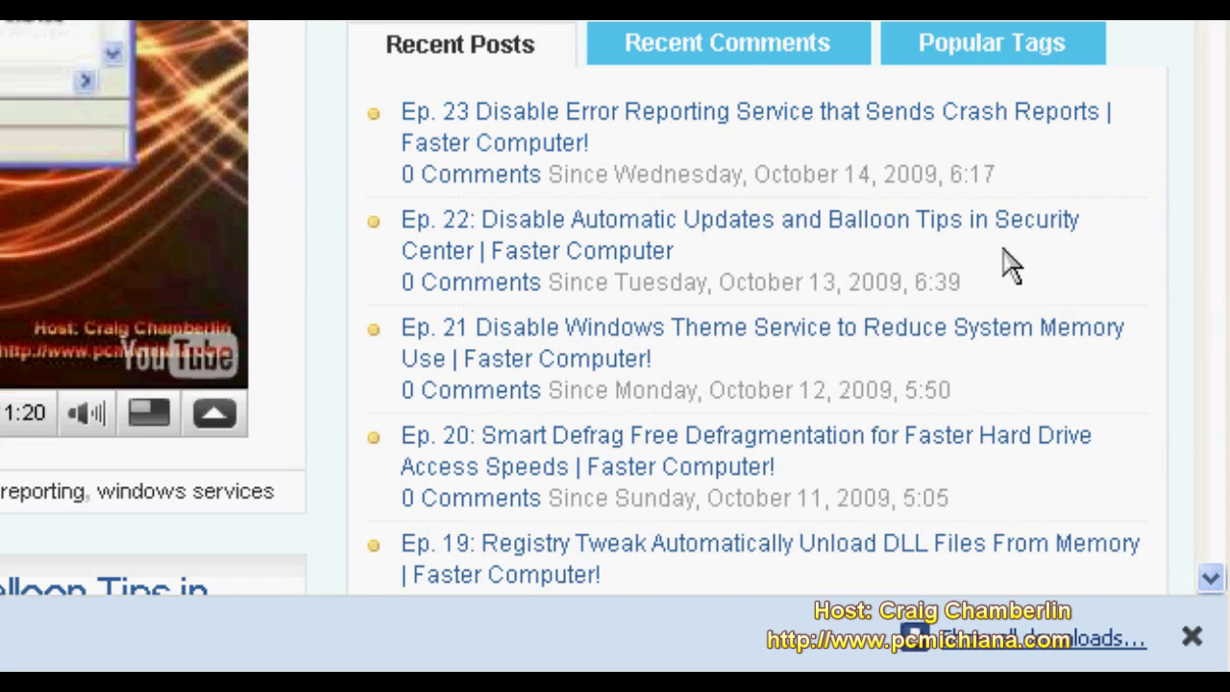
scroll(1009, 265, down, 5)
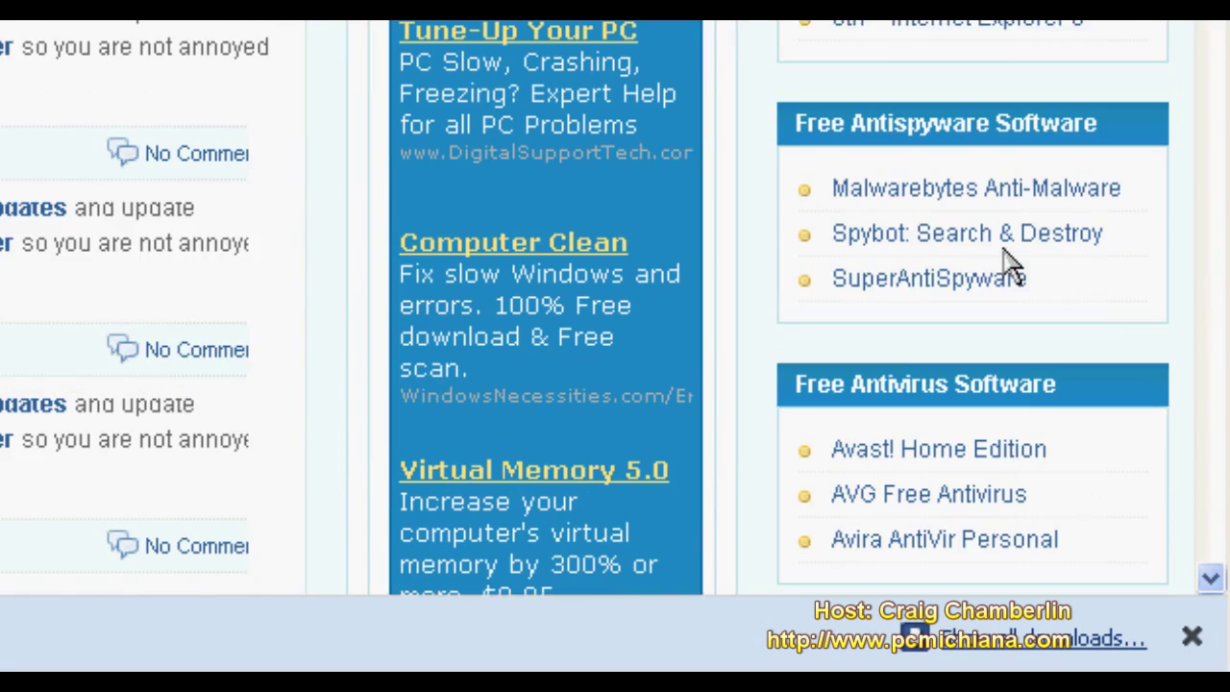
scroll(1002, 186, up, 5)
scroll(1072, 432, down, 3)
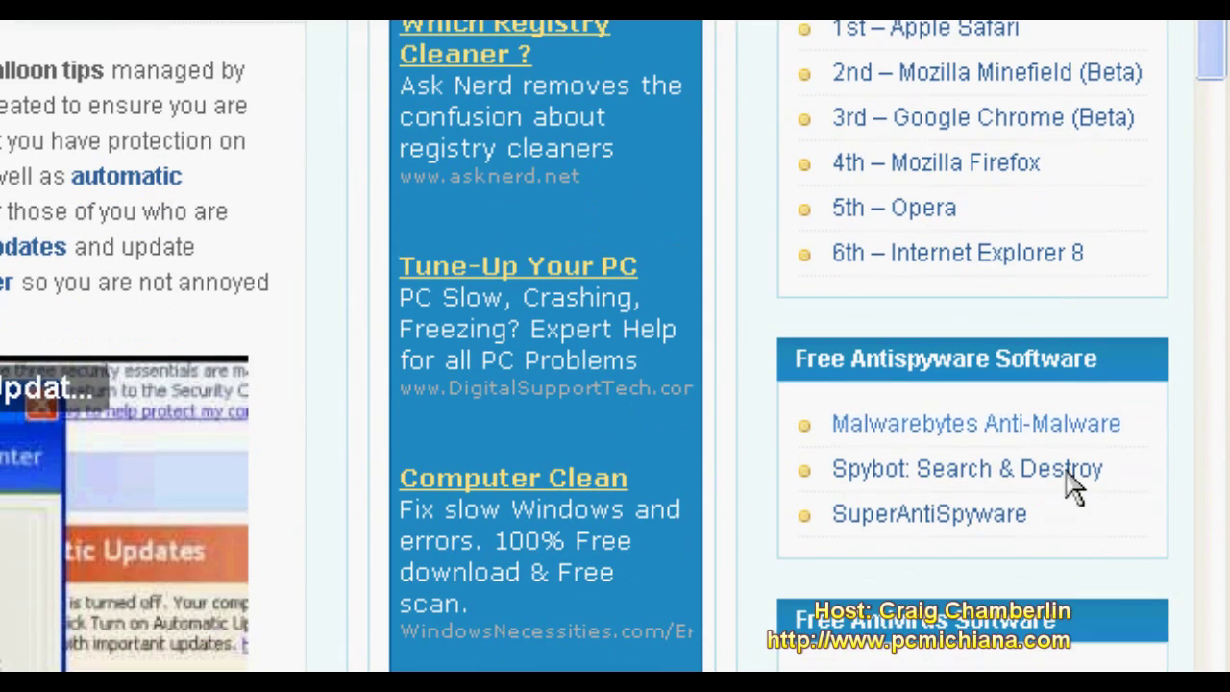
scroll(1057, 488, down, 3)
scroll(1018, 485, down, 5)
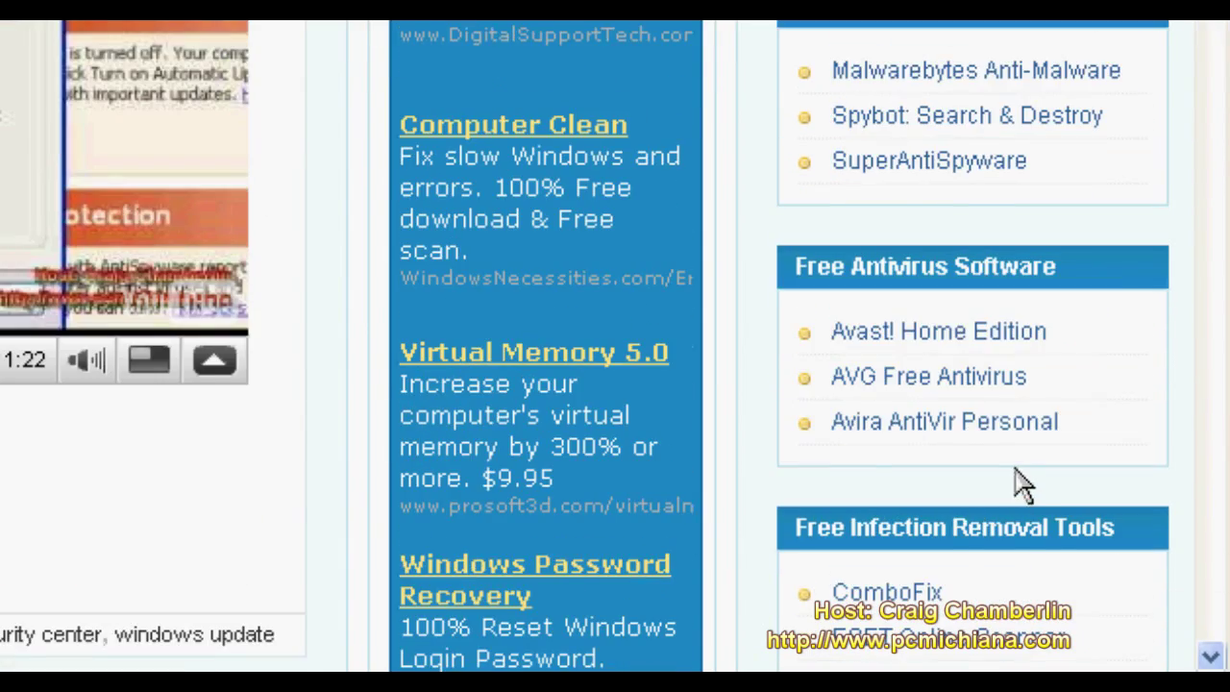
scroll(1008, 320, down, 2)
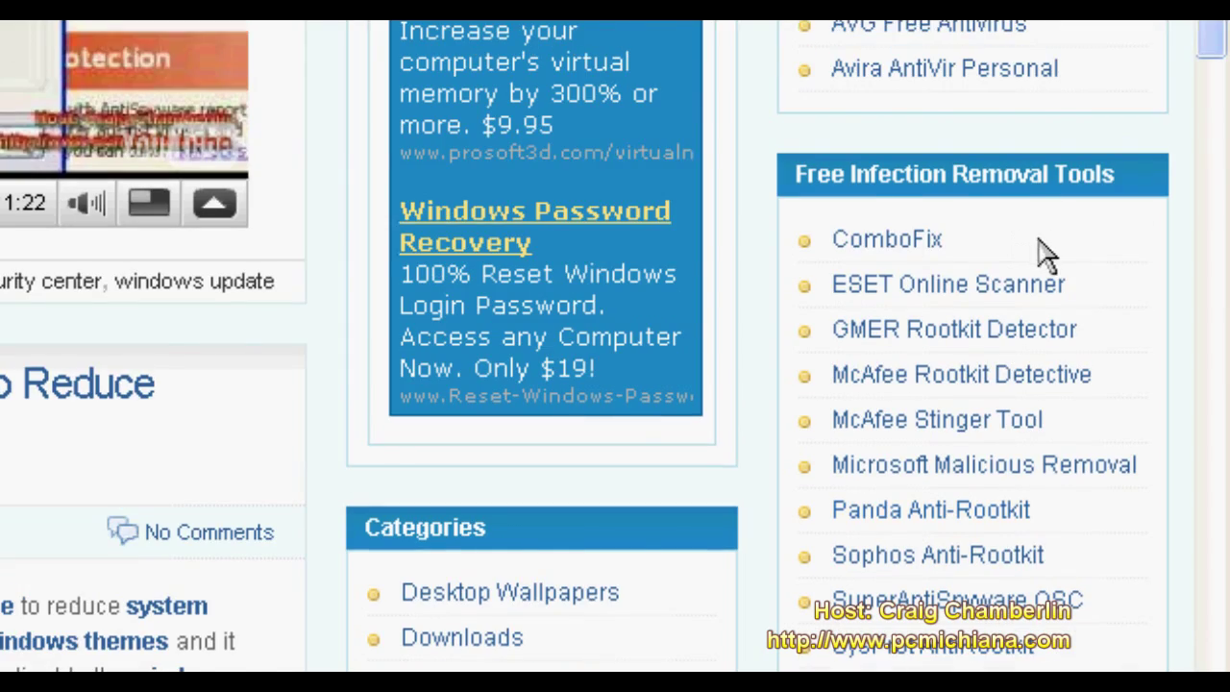
scroll(1043, 255, up, 4)
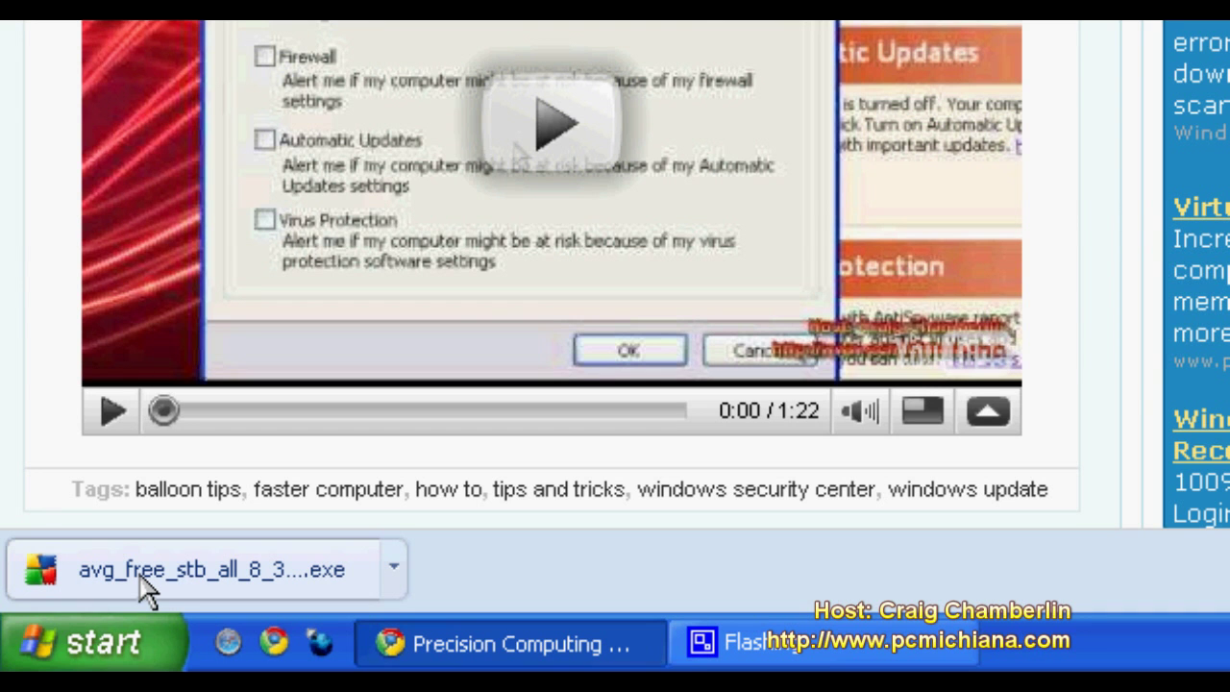
Run the downloaded AVG installer, choose free basic protection, and accept the licence agreement.
click(140, 577)
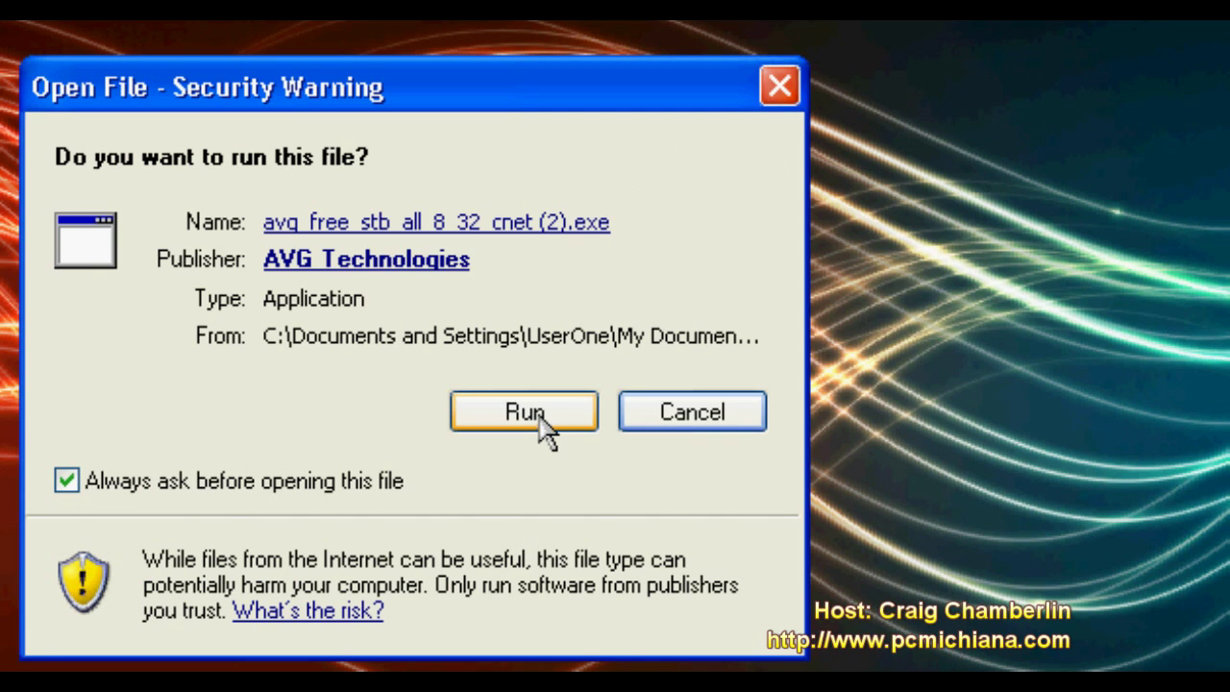
click(525, 411)
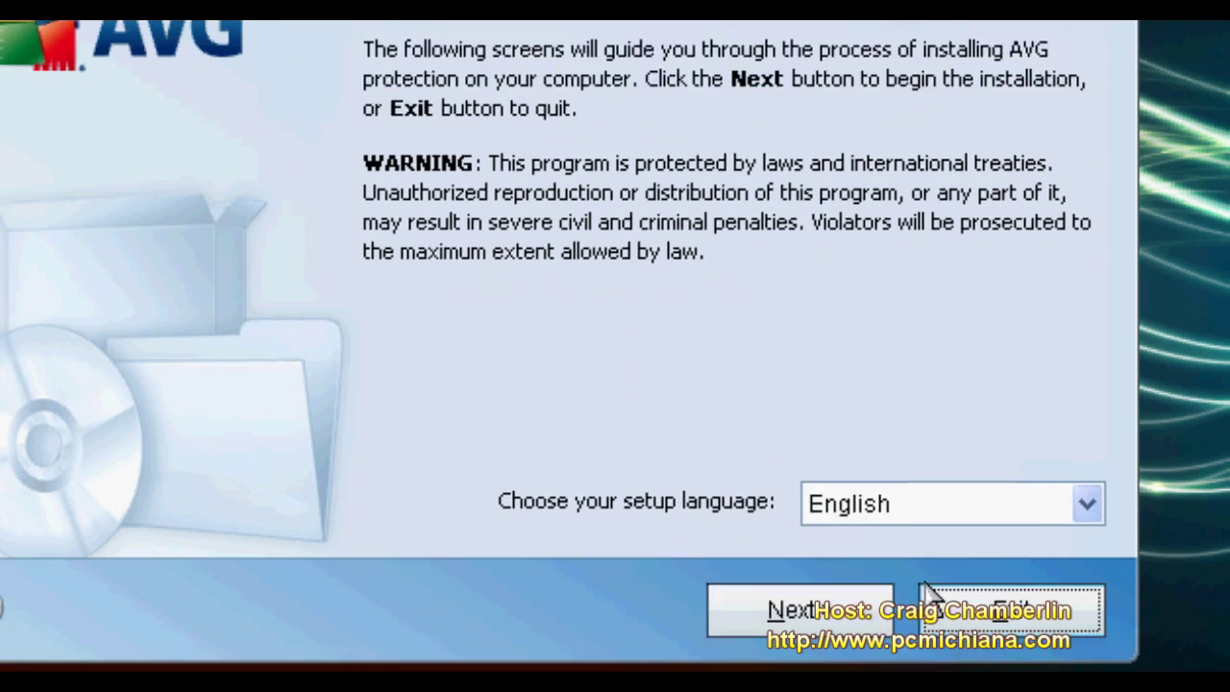
click(905, 609)
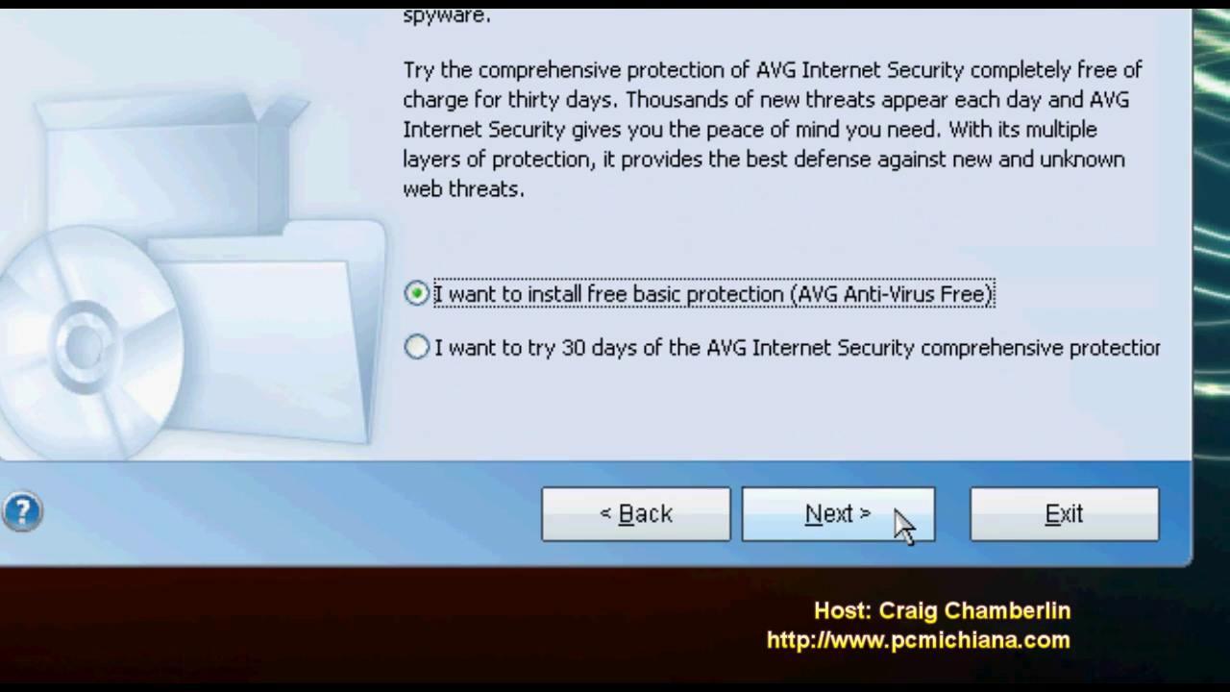
click(937, 634)
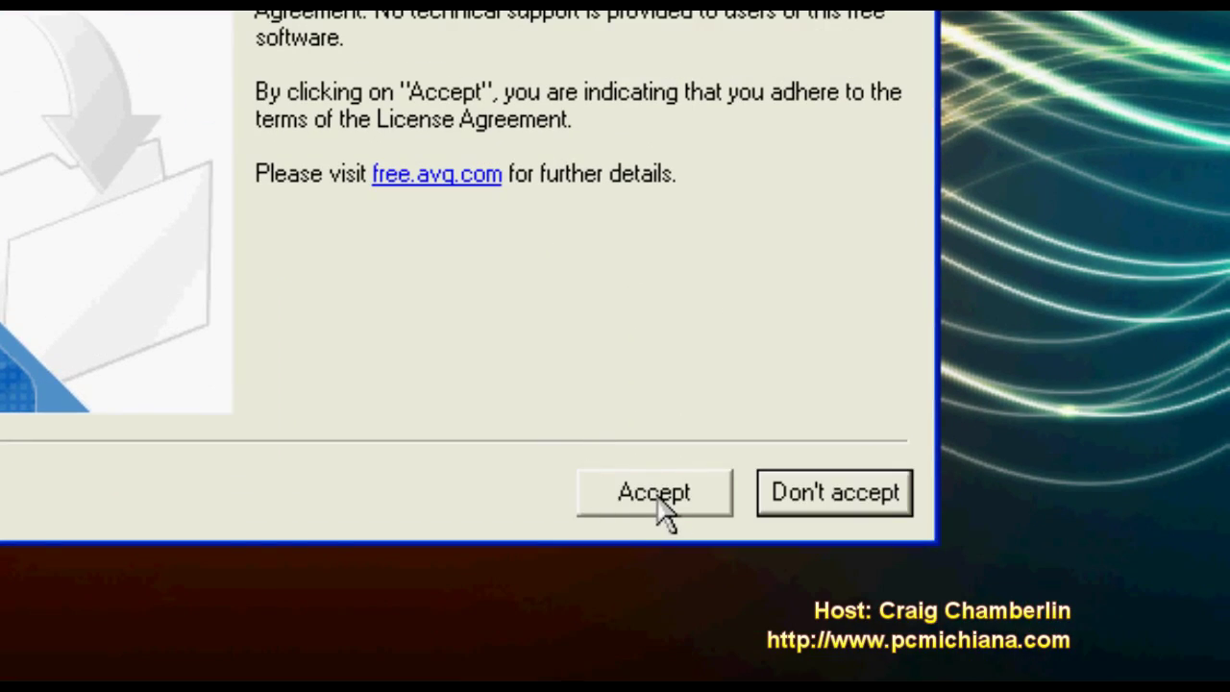
click(656, 494)
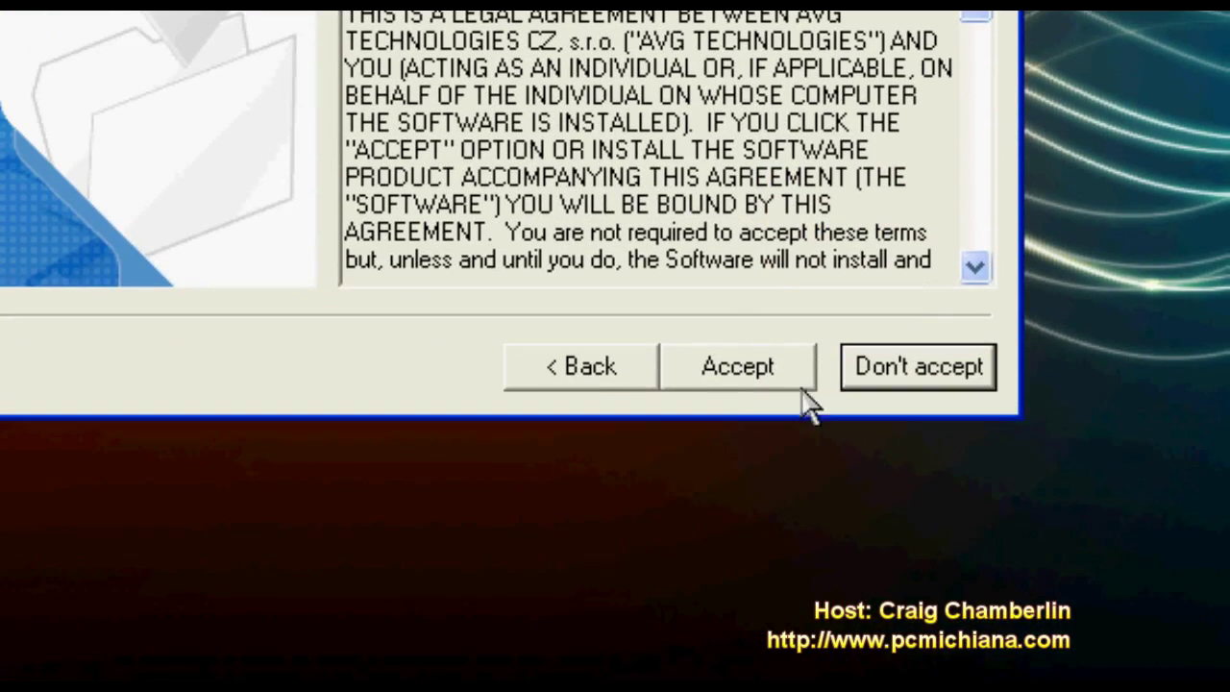
click(718, 380)
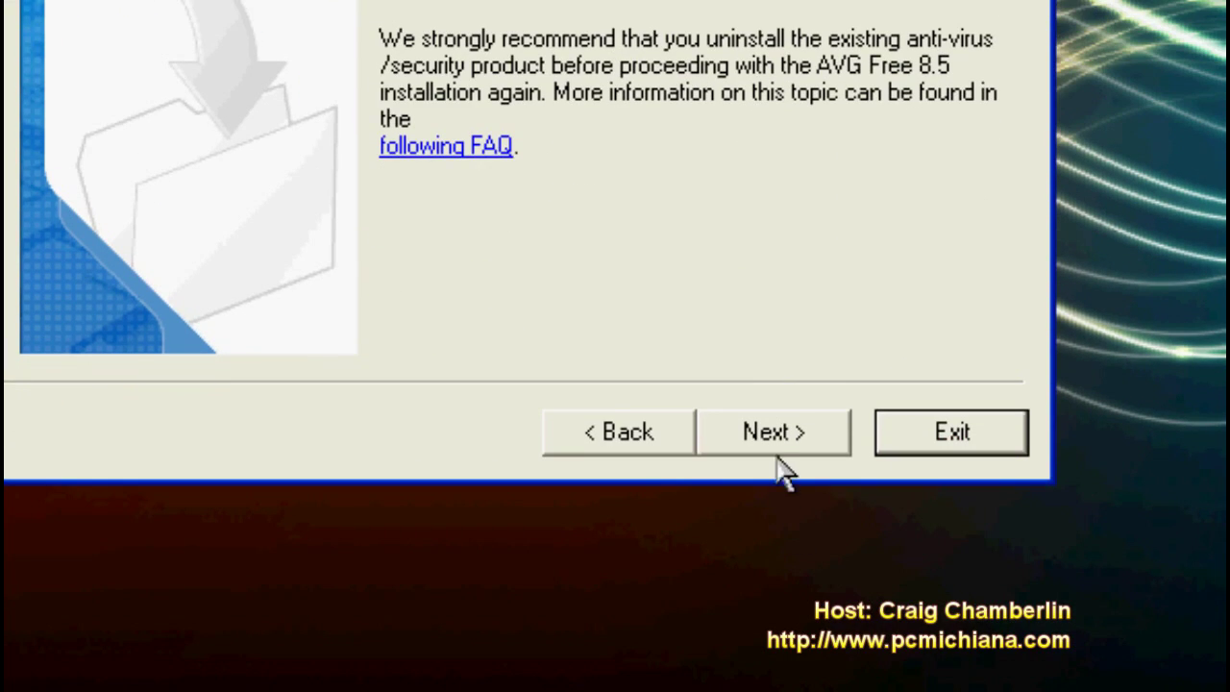
Proceed past the anti-virus warning with Standard Installation, decline the AVG Security Toolbar, and start installing.
click(774, 434)
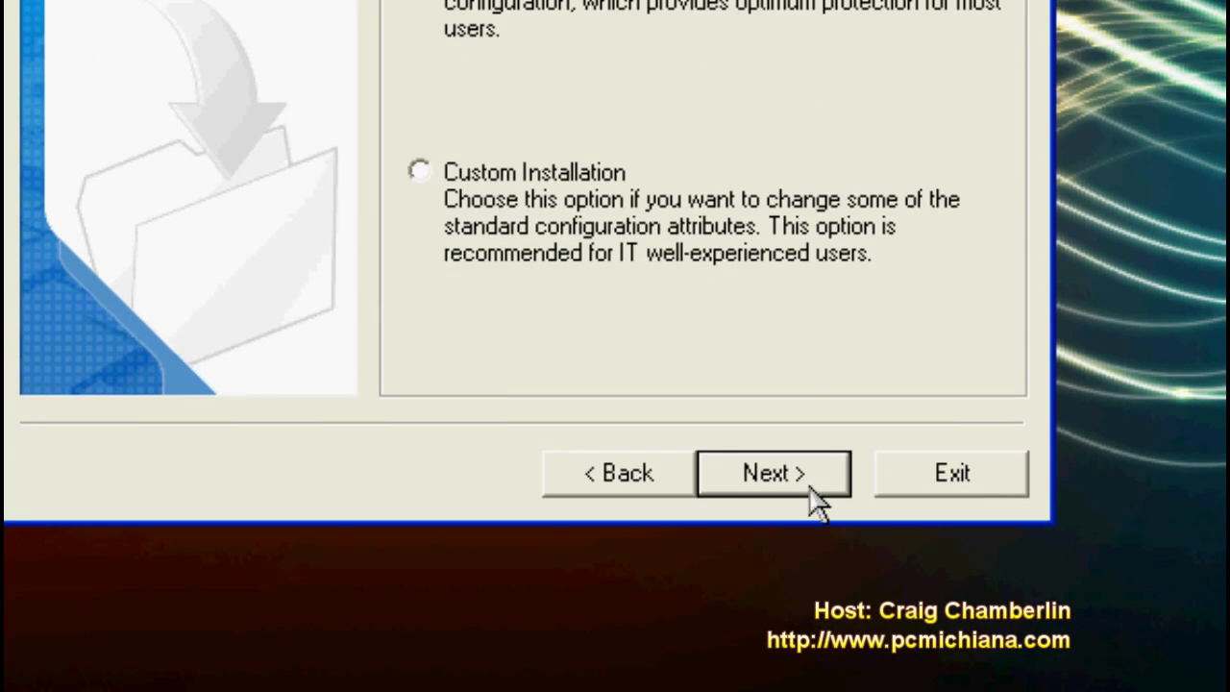
click(810, 485)
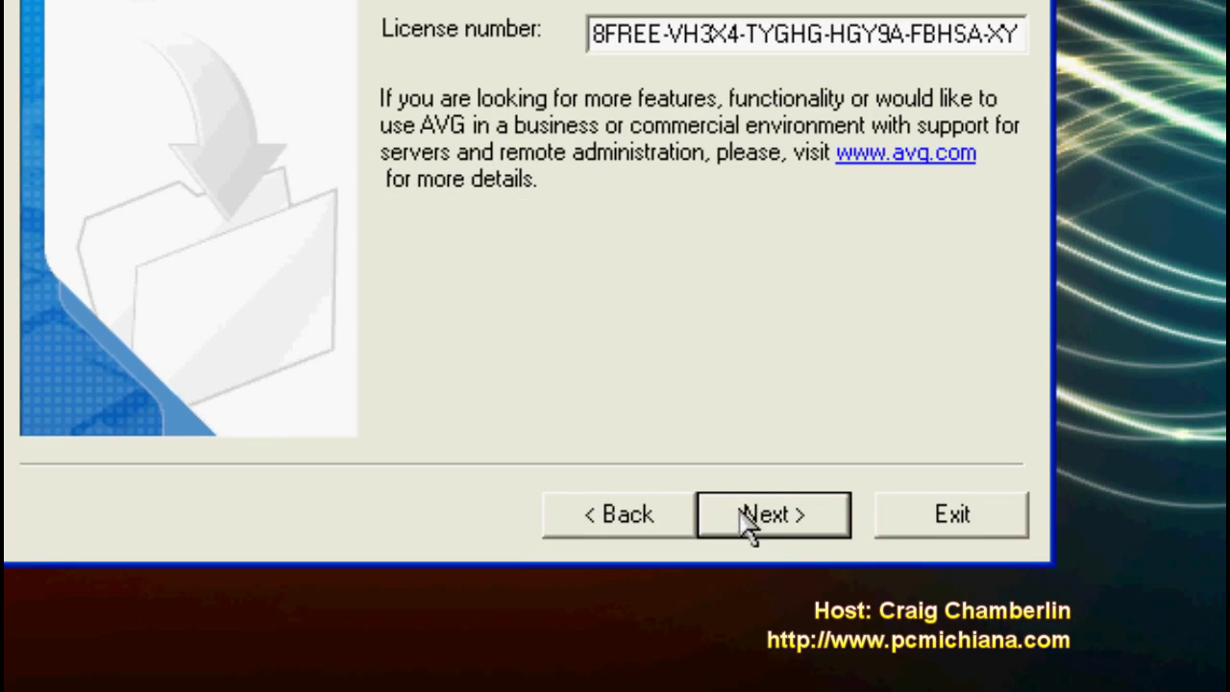
click(749, 519)
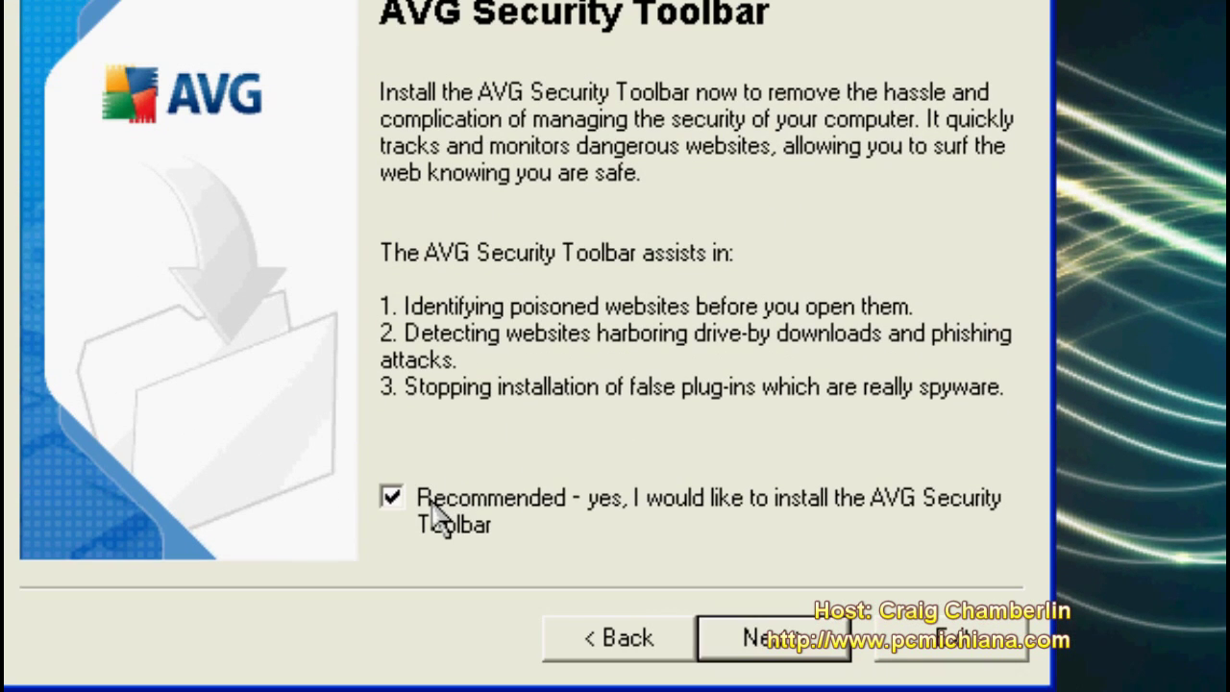
click(420, 584)
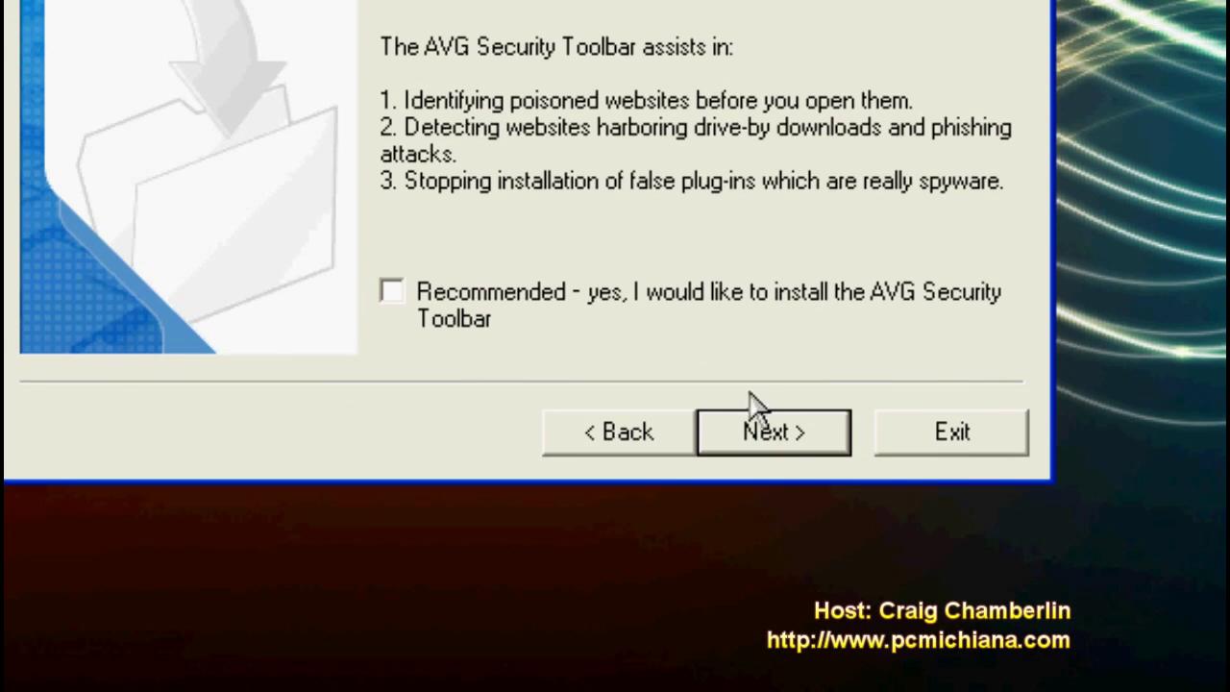
click(790, 555)
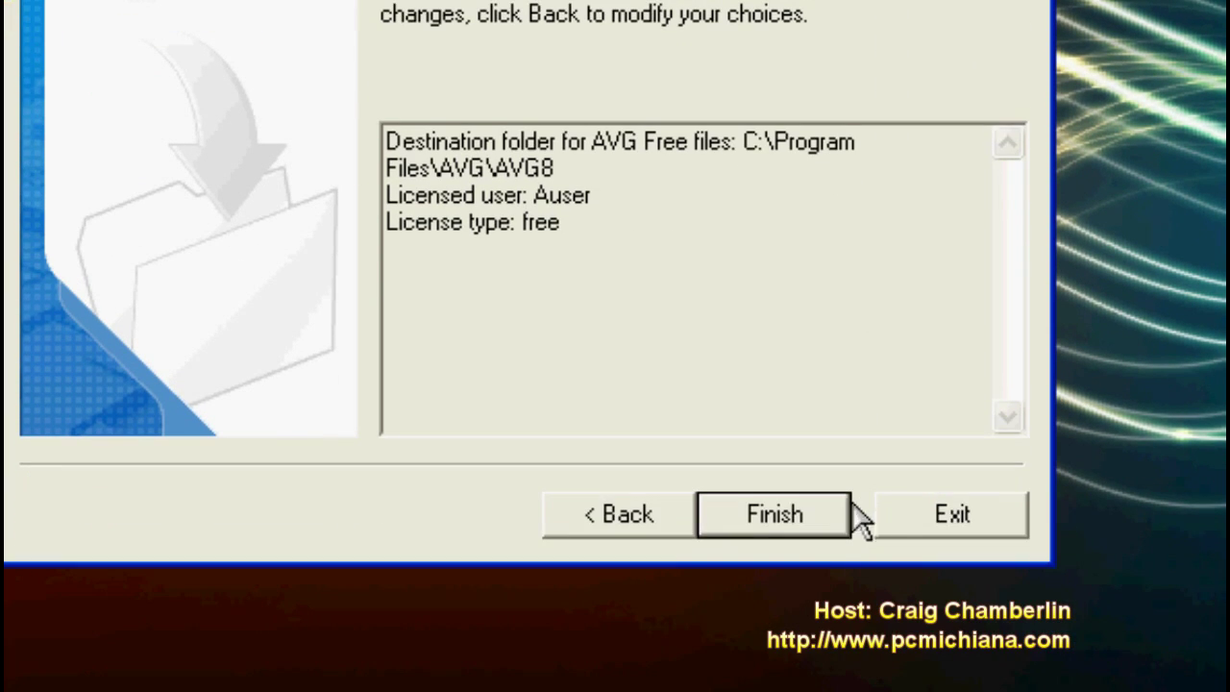
click(834, 513)
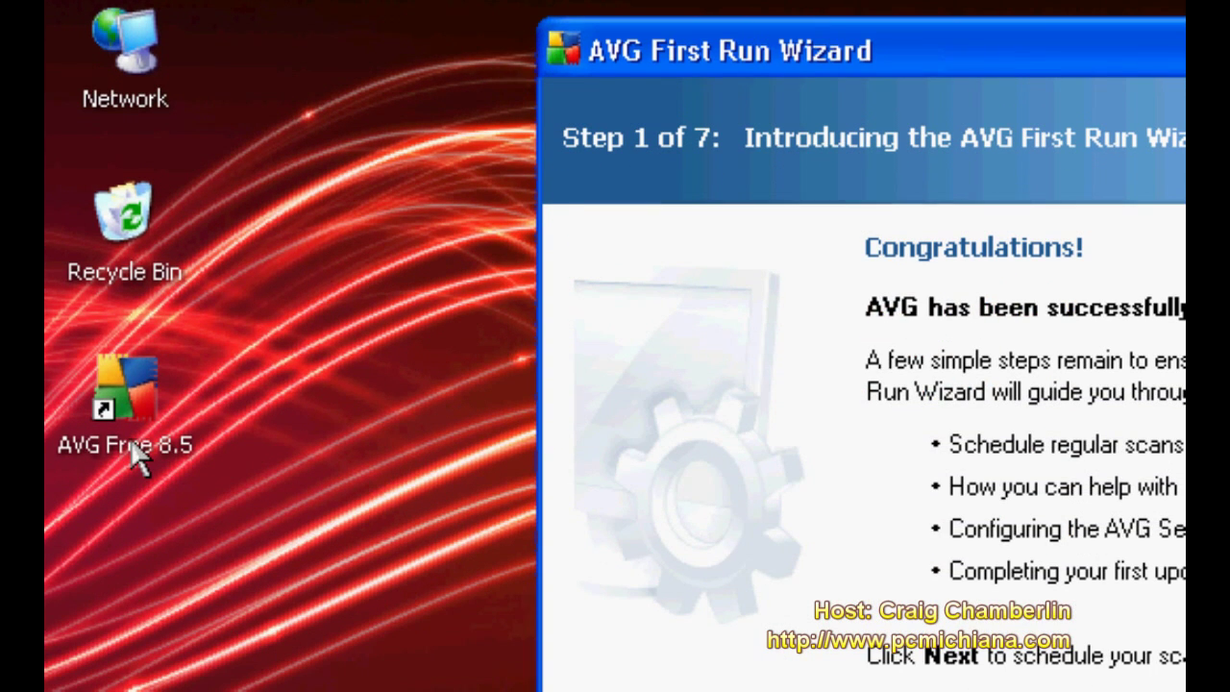
Start the First Run Wizard and turn off daily scanning, confirming with Yes.
click(130, 530)
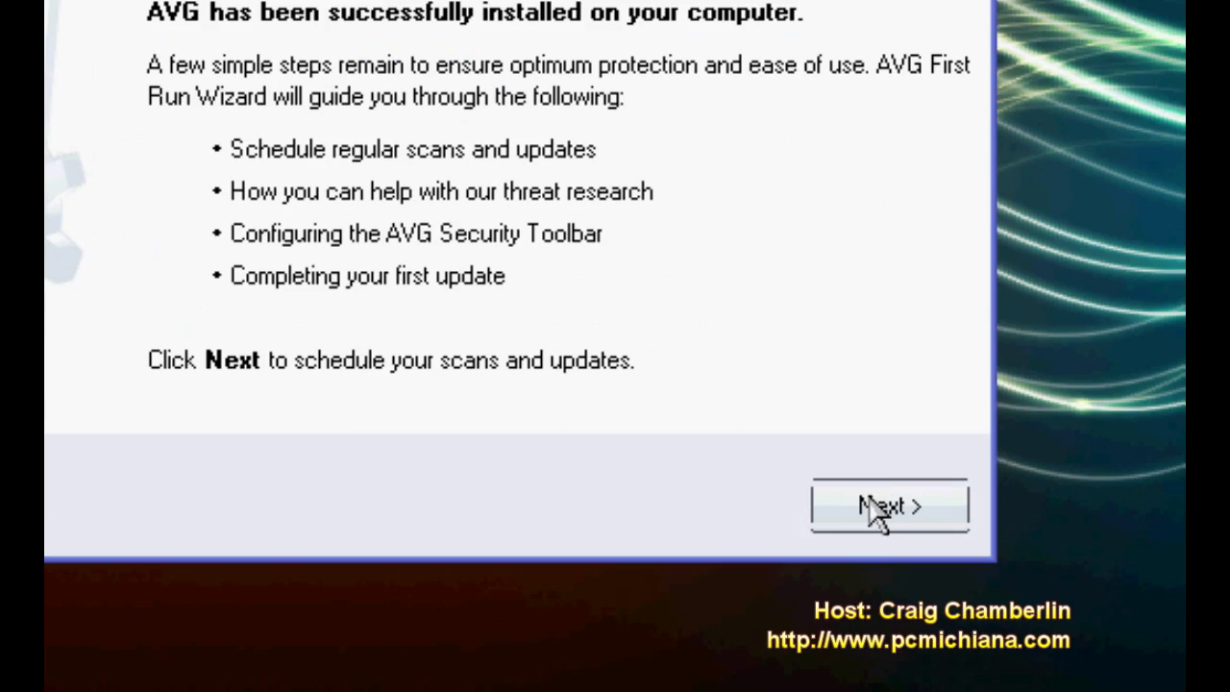
click(879, 507)
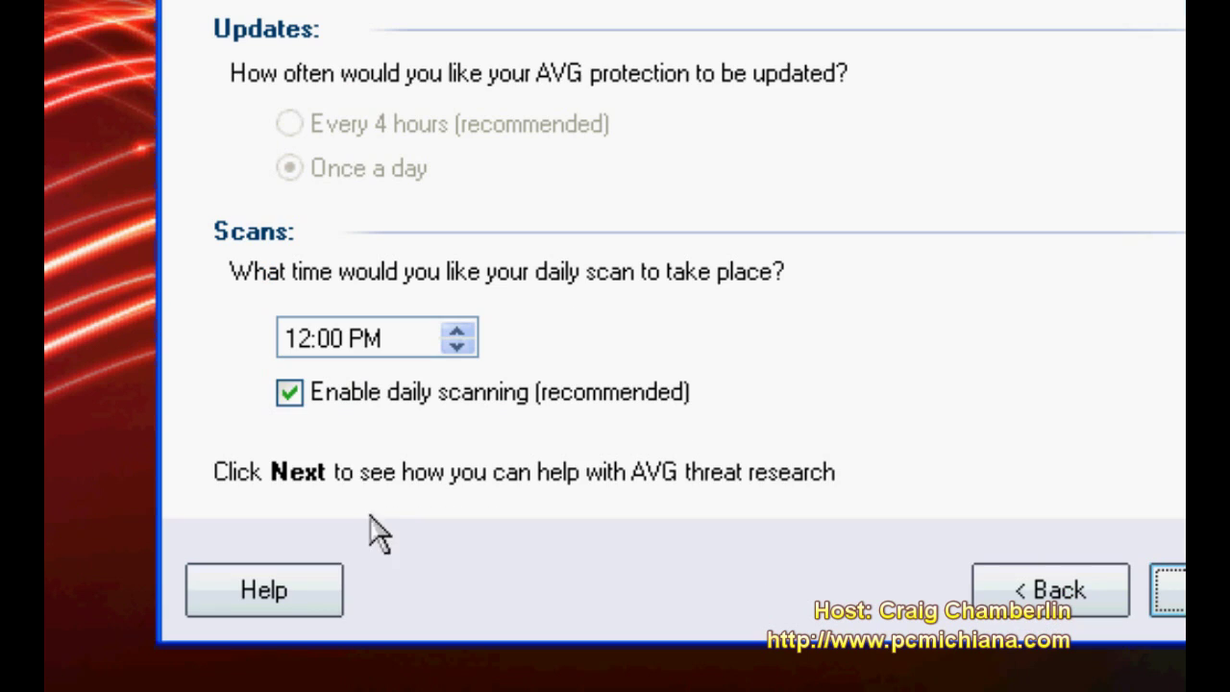
click(365, 401)
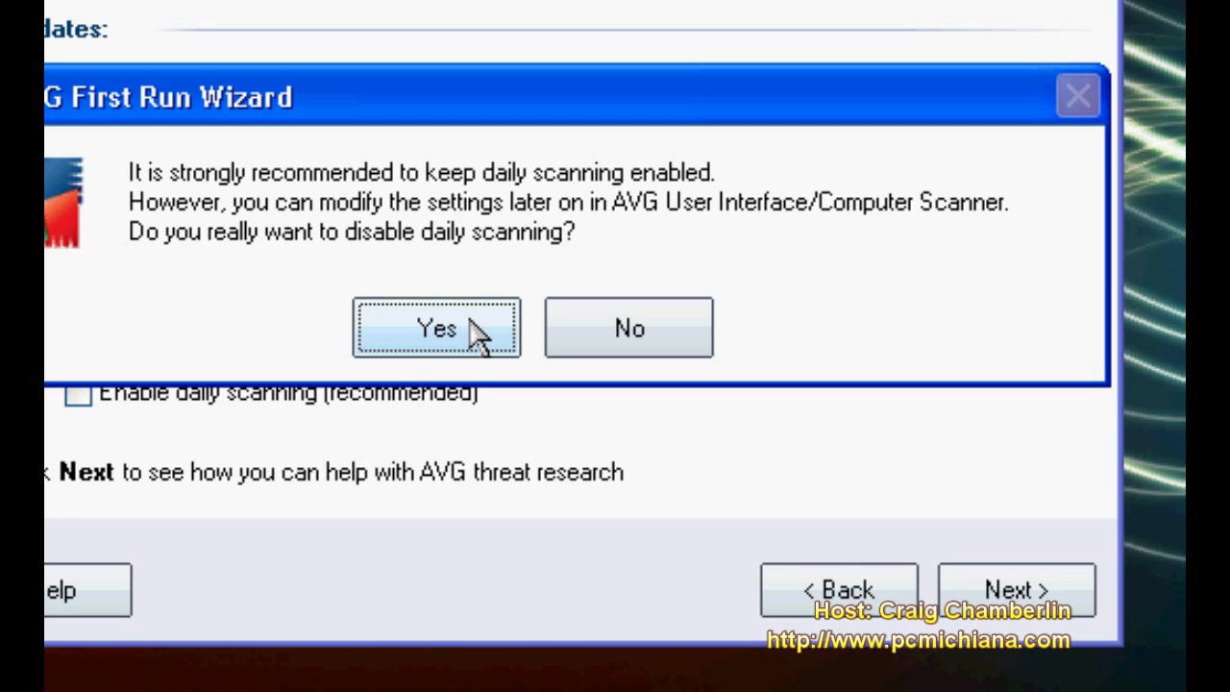
click(437, 328)
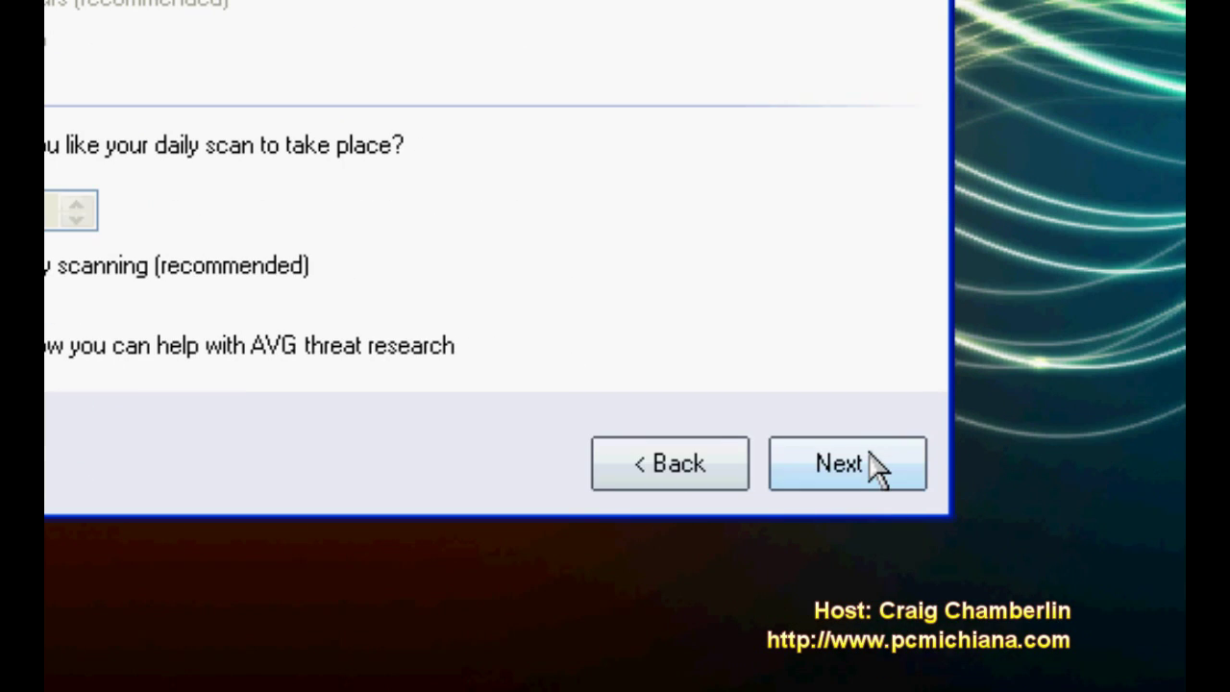
Agree to share threat information, skip the update and registration, and close the wizard.
click(845, 465)
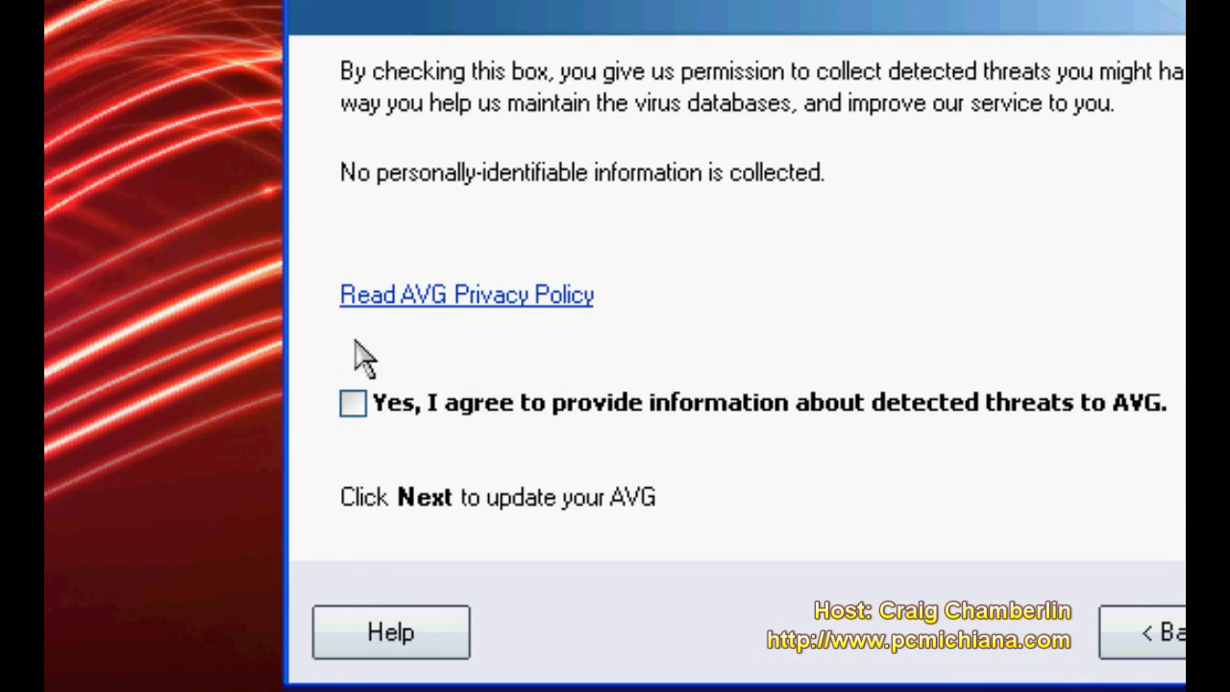
click(353, 404)
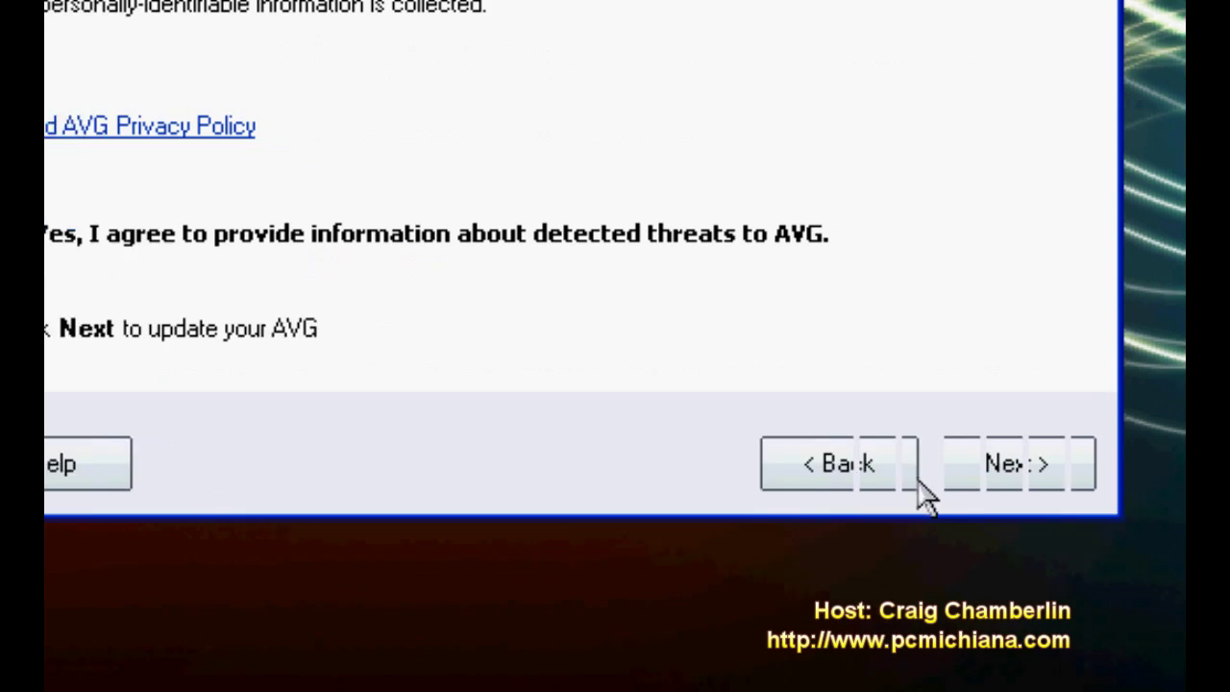
click(893, 470)
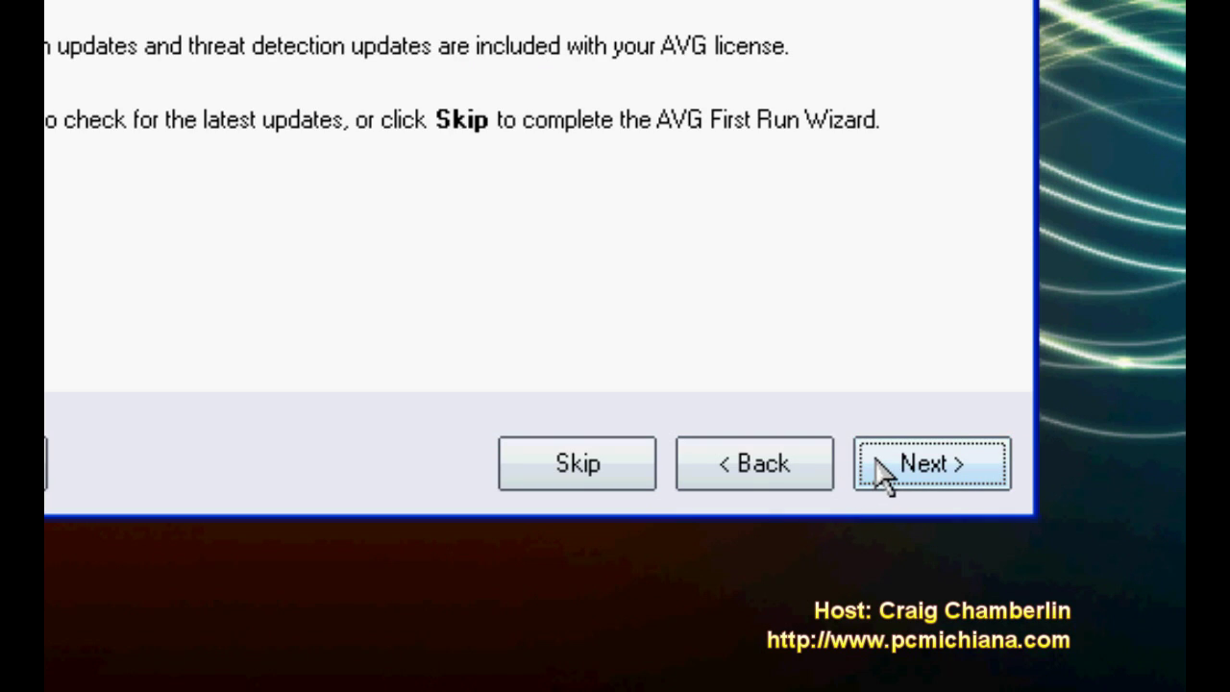
click(533, 492)
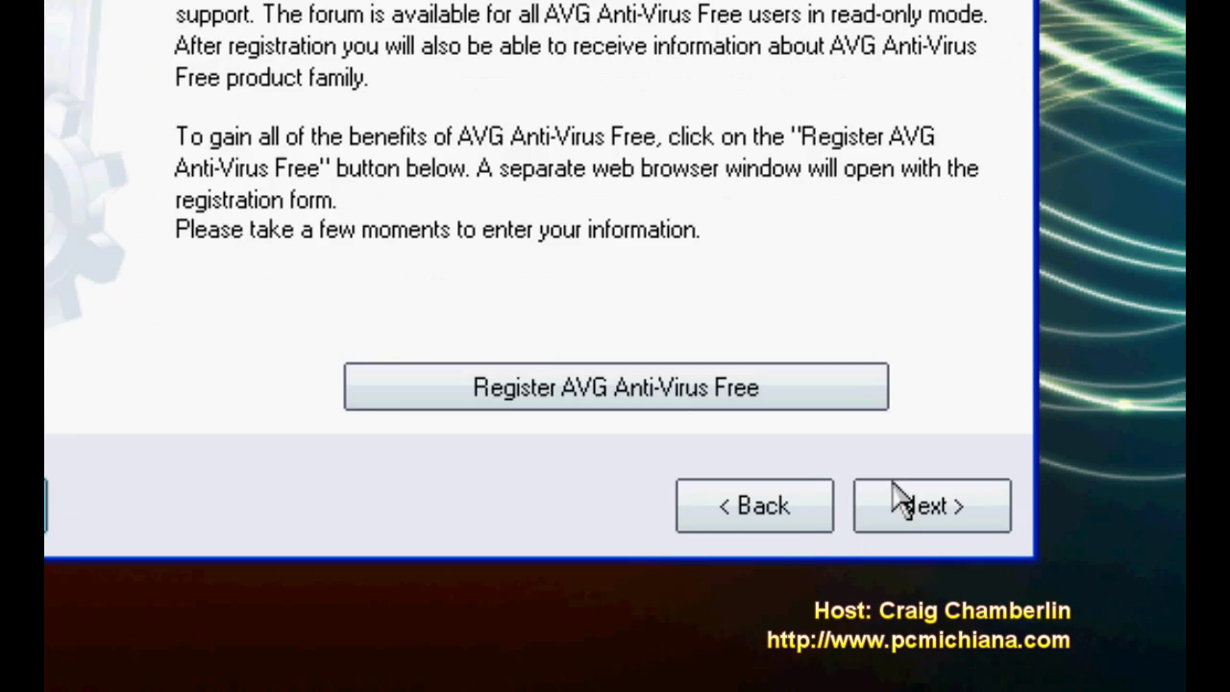
click(956, 547)
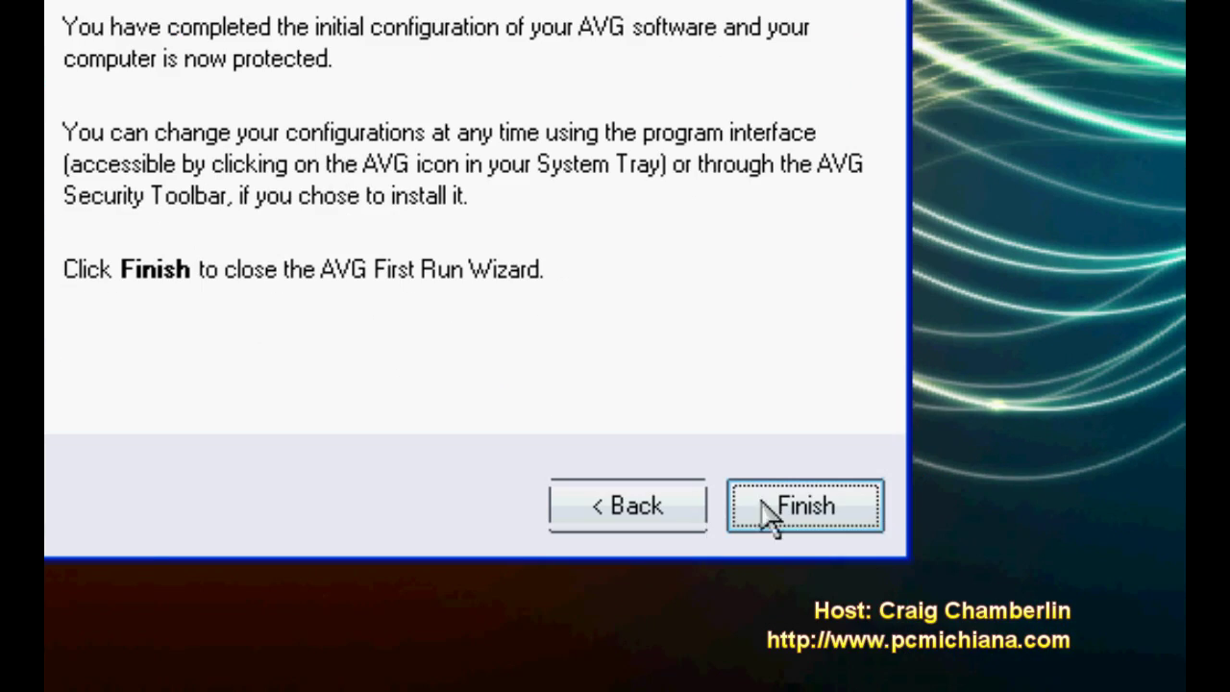
click(769, 514)
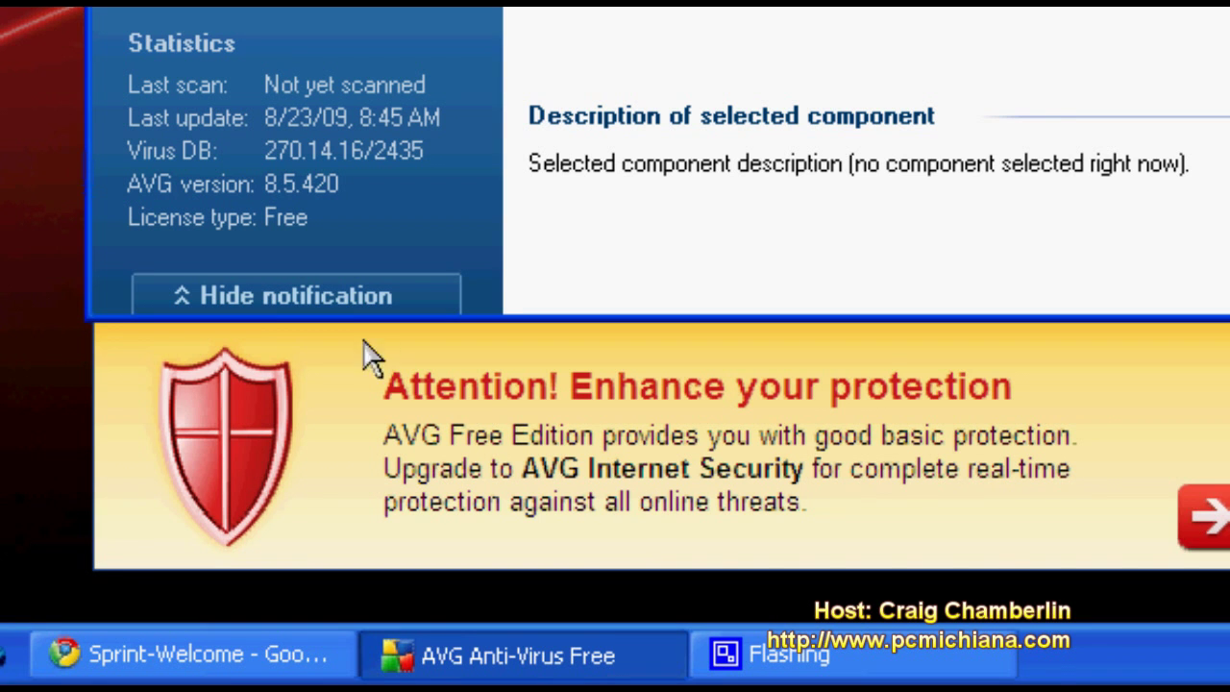
Hide the upgrade banner to reveal 'You are protected' and open the Computer scanner section.
click(293, 301)
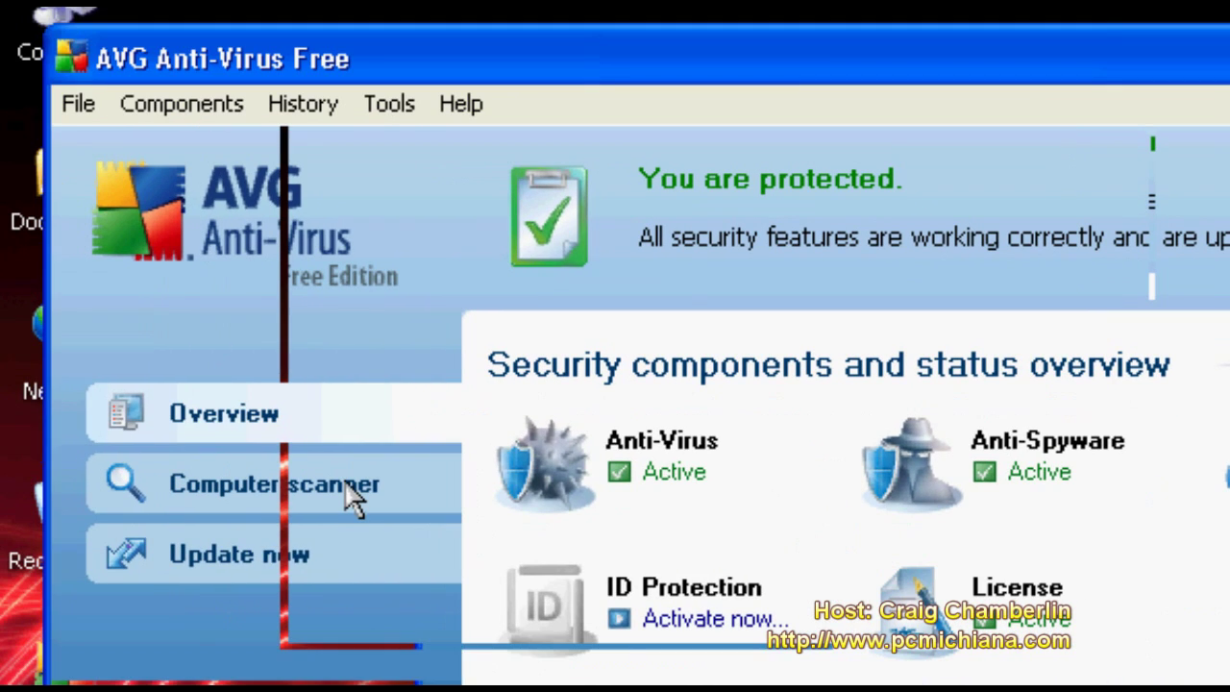
click(438, 504)
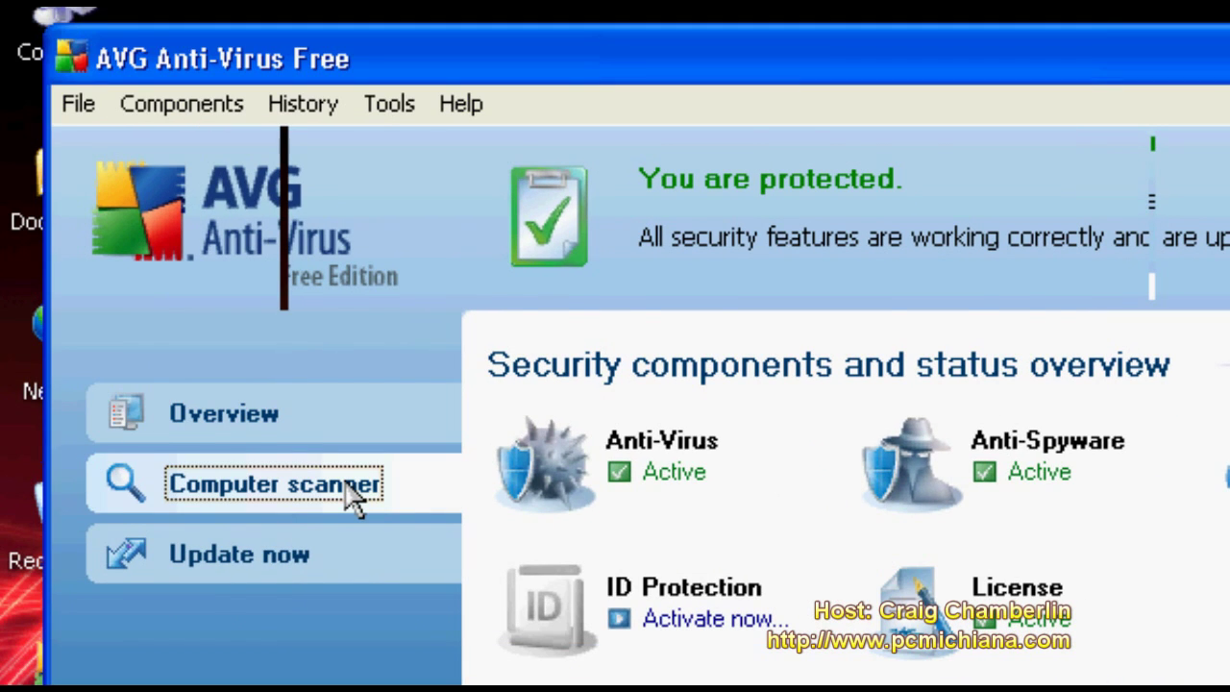